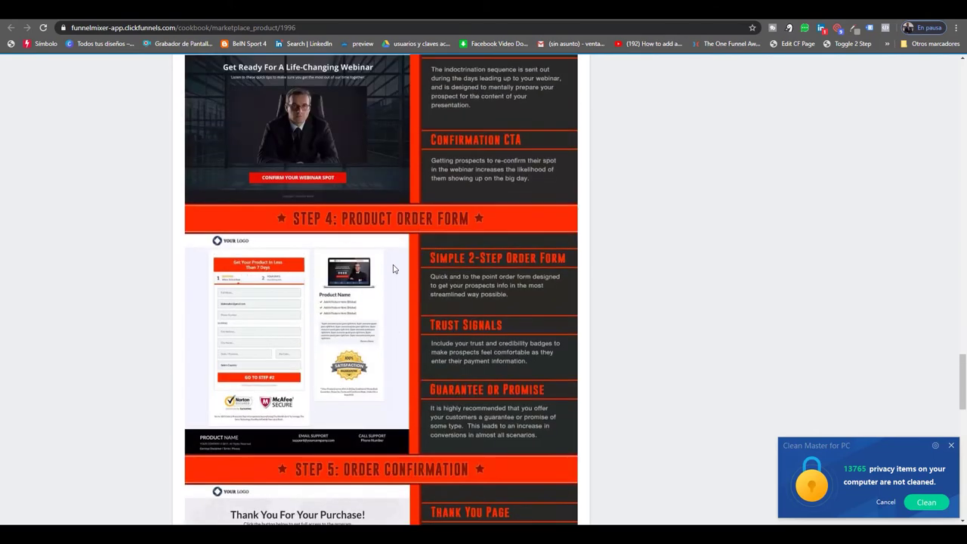
# - Review the page previews, funnel flow diagram and feature sections of the coaching and consulting webinar funnel in the marketplace
pyautogui.scroll(-1, 347, 270)
pyautogui.scroll(-8, 347, 270)
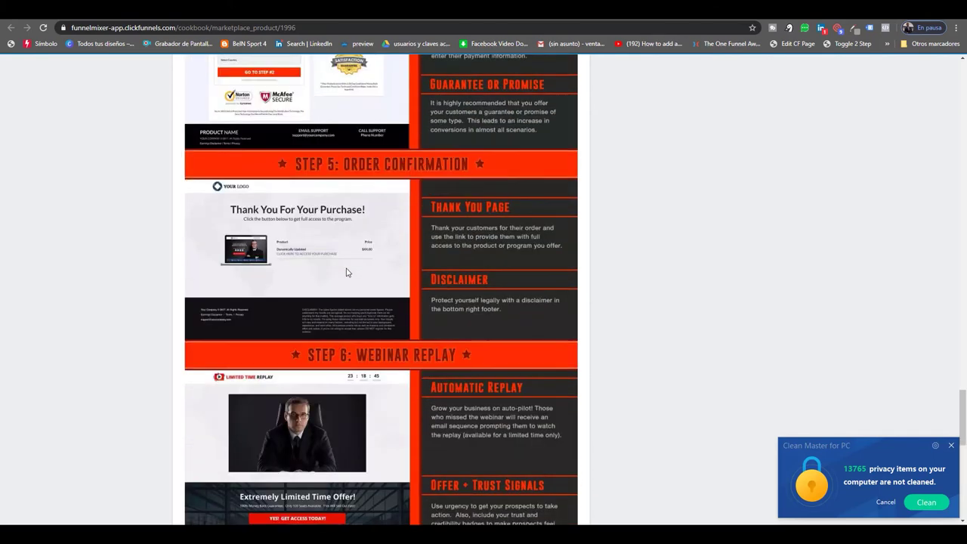
pyautogui.scroll(-2, 346, 267)
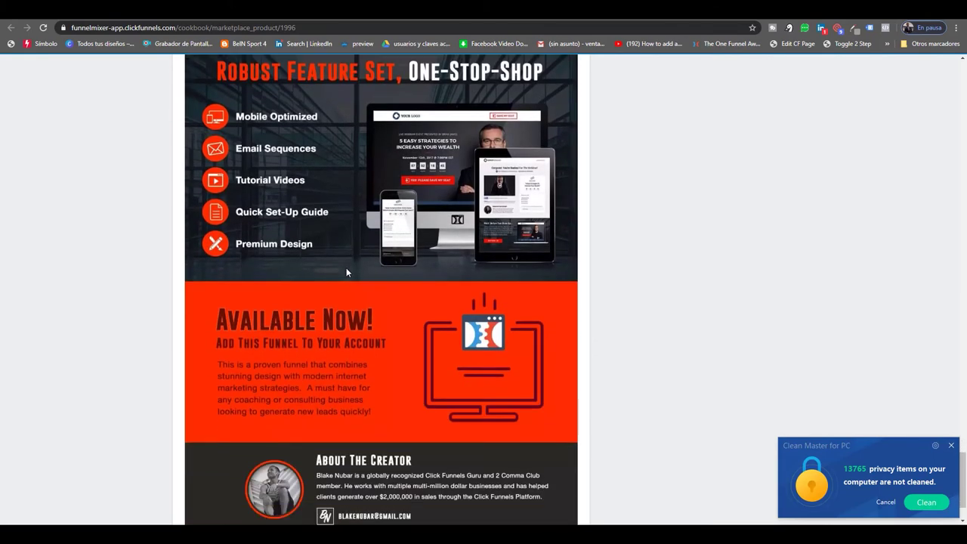
pyautogui.scroll(4, 346, 267)
pyautogui.scroll(12, 347, 268)
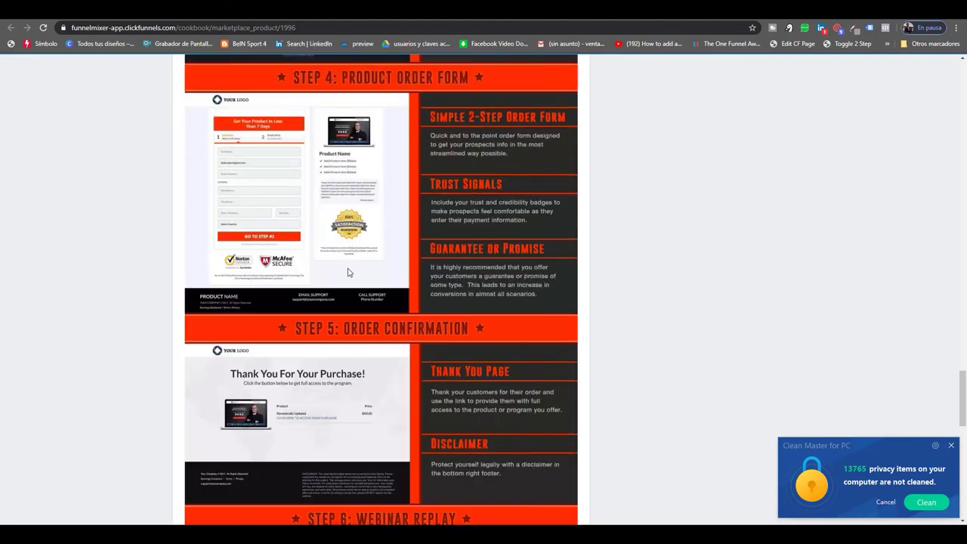
pyautogui.scroll(8, 347, 271)
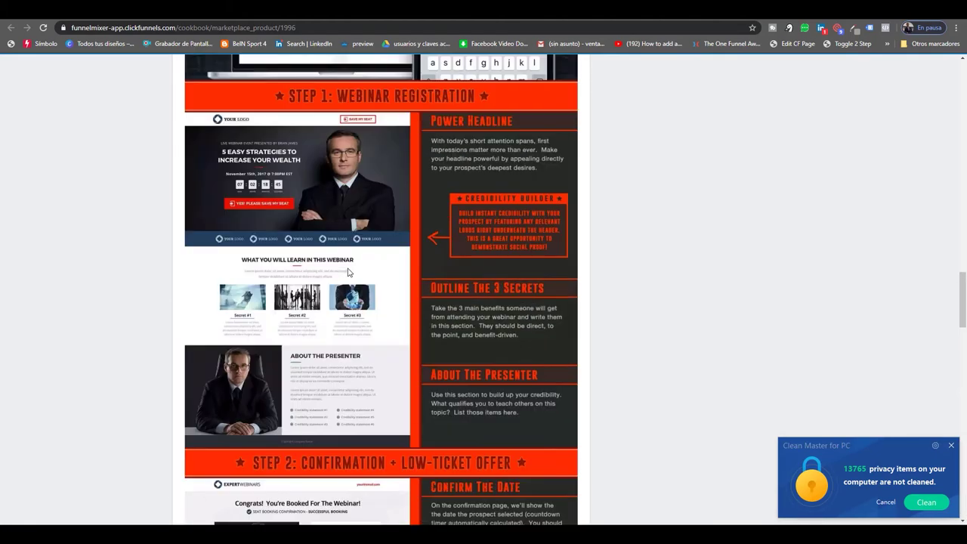
pyautogui.scroll(3, 348, 269)
pyautogui.scroll(4, 348, 270)
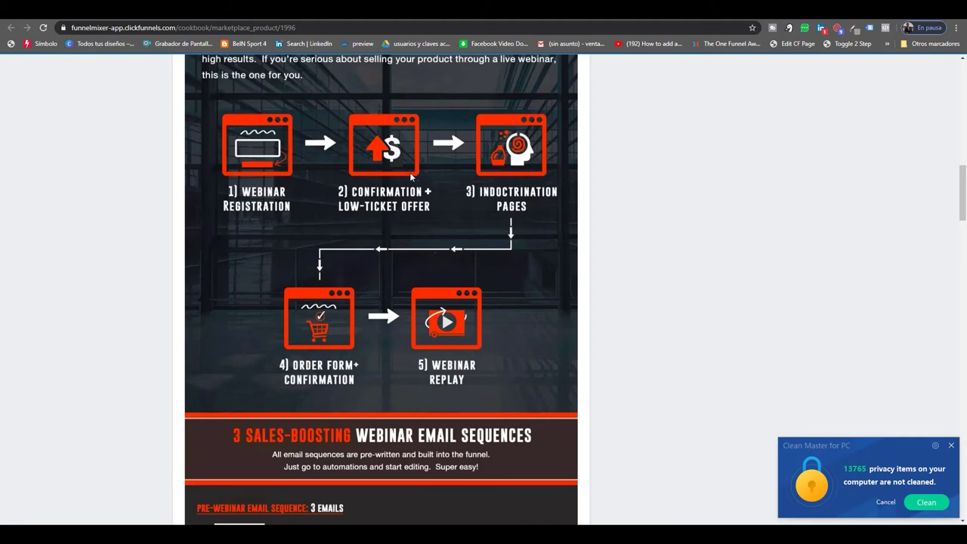
pyautogui.scroll(2, 447, 220)
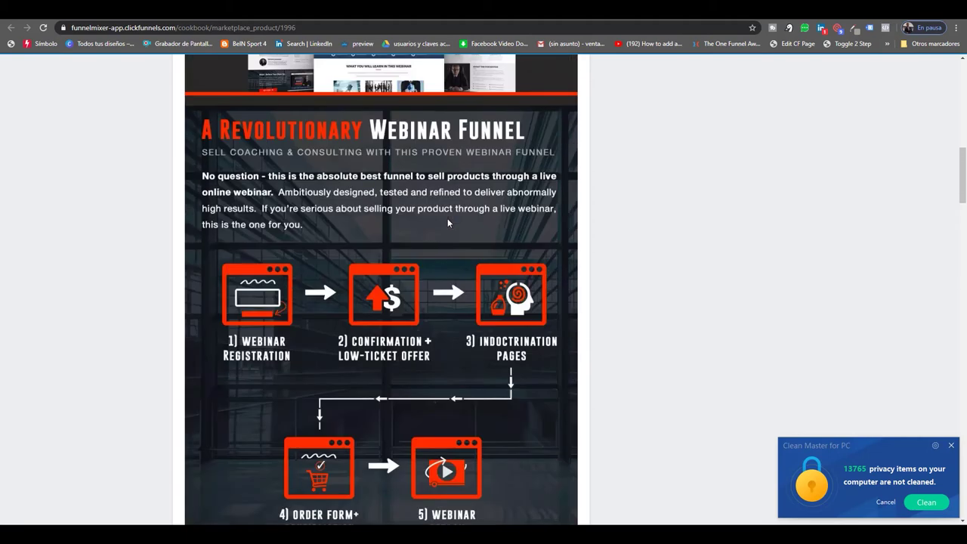
pyautogui.scroll(-1, 447, 220)
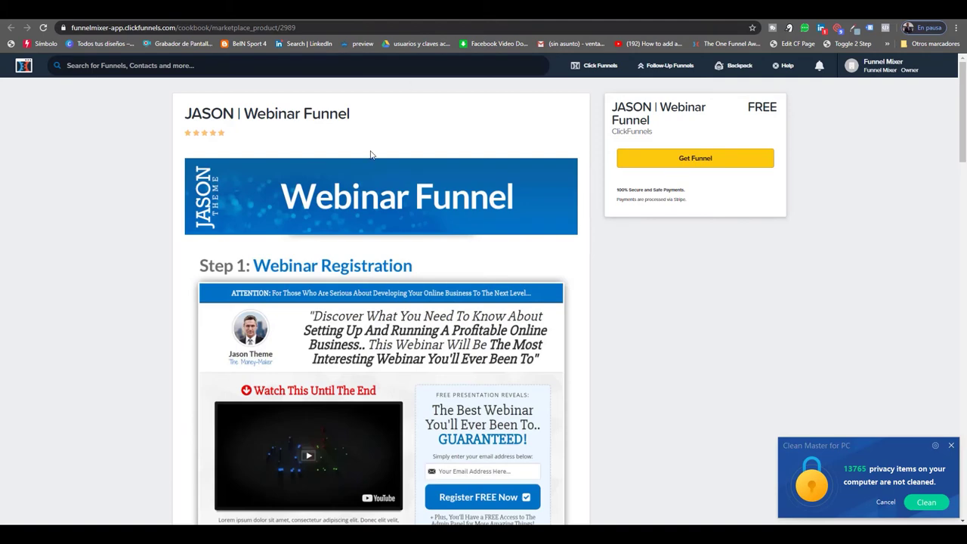
# - Examine the JASON | Webinar Funnel preview, from the registration and confirmation pages through the indoctrination pages to the replay room
pyautogui.scroll(-5, 311, 157)
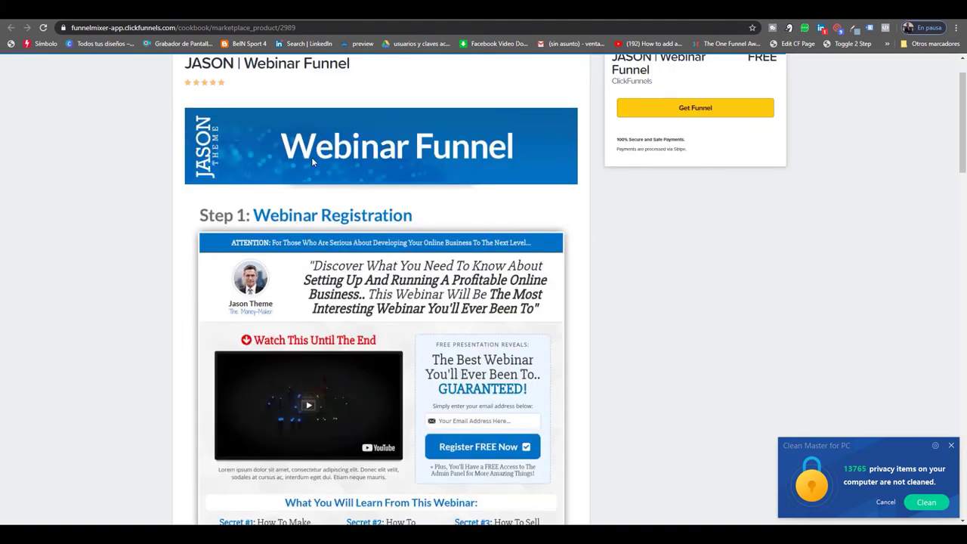
pyautogui.scroll(5, 317, 161)
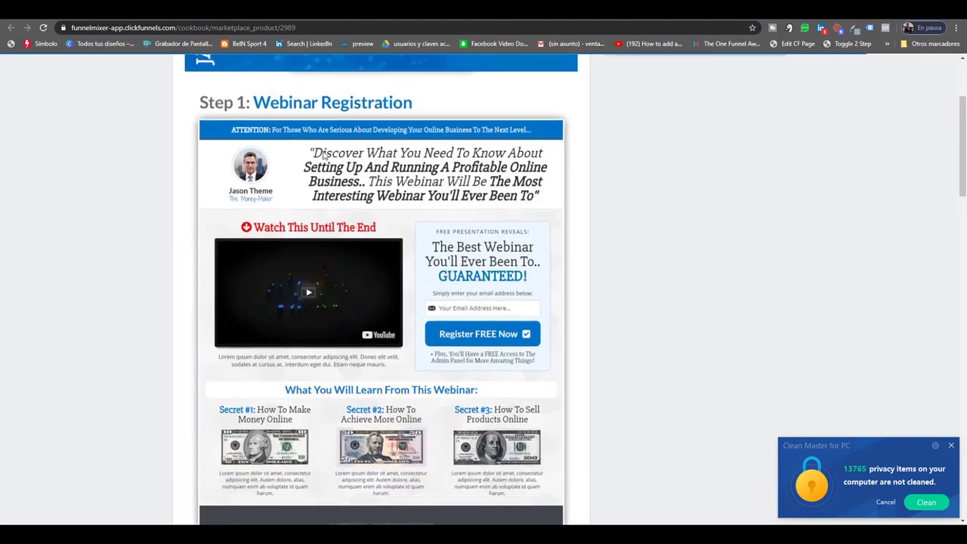
pyautogui.scroll(-3, 324, 155)
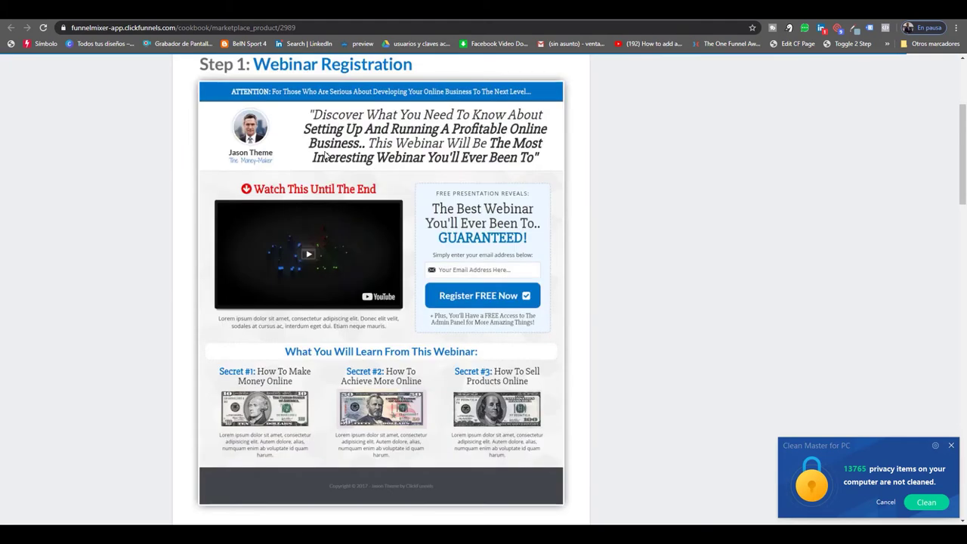
pyautogui.scroll(-7, 325, 155)
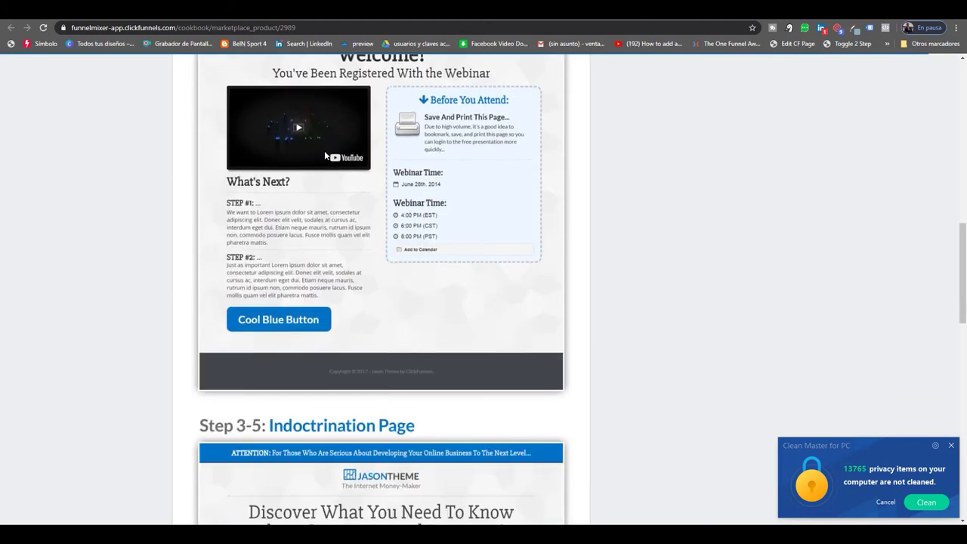
pyautogui.scroll(-8, 324, 154)
pyautogui.scroll(-4, 324, 155)
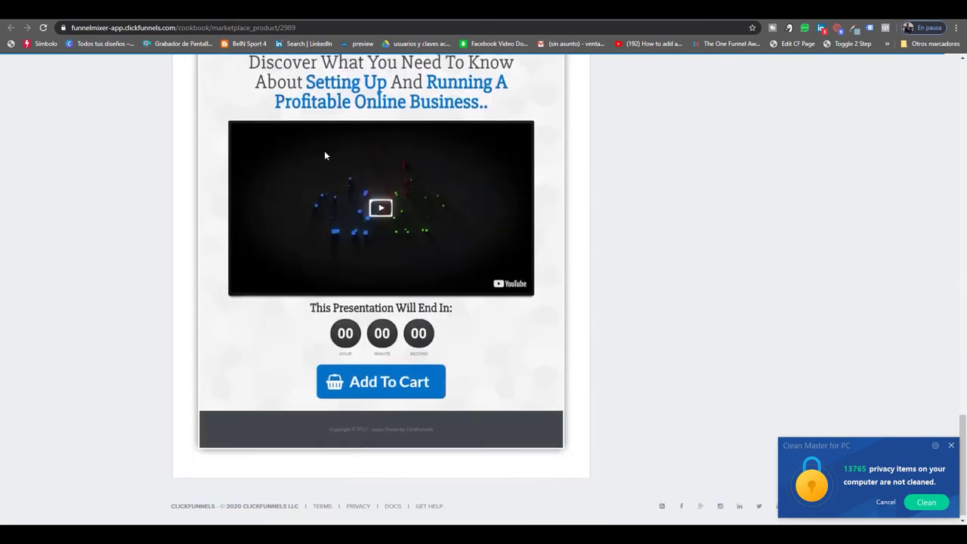
pyautogui.scroll(15, 324, 155)
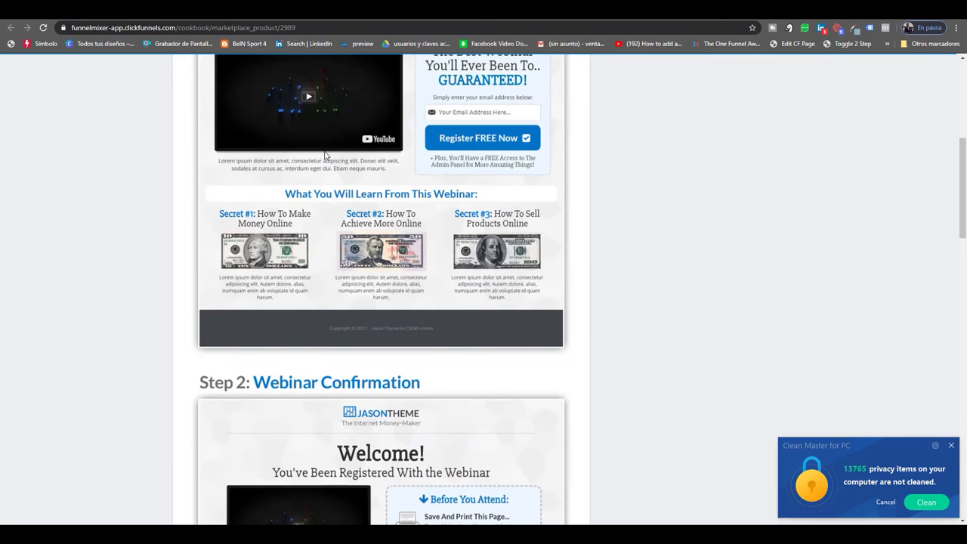
pyautogui.scroll(5, 325, 155)
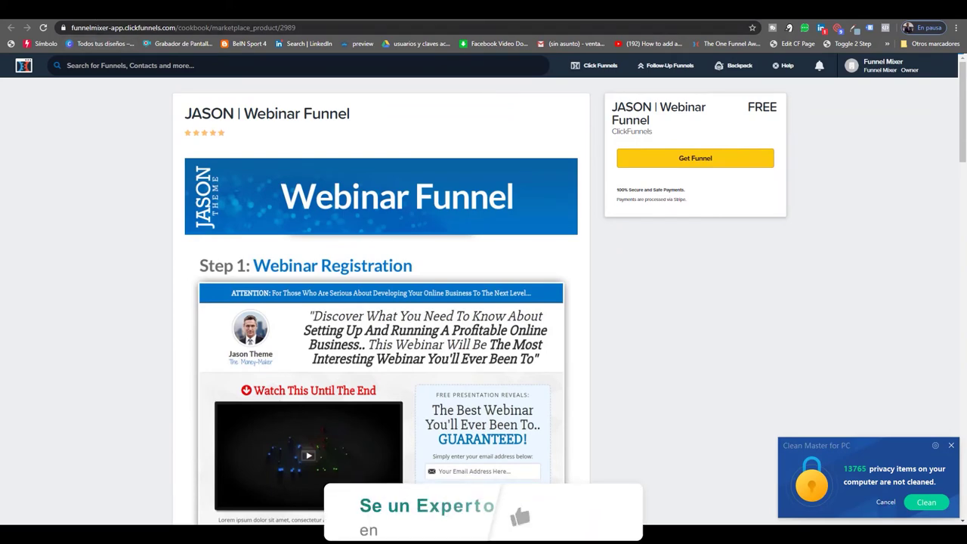
# - Get the free JASON | Webinar Funnel from the marketplace and add it to the account
pyautogui.hotkey('ctrl', 'w')
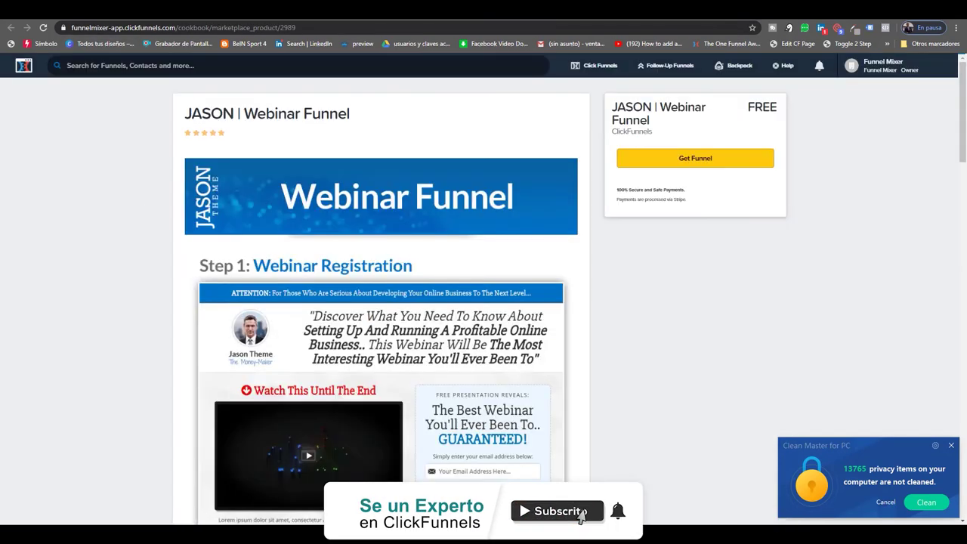
pyautogui.click(696, 158)
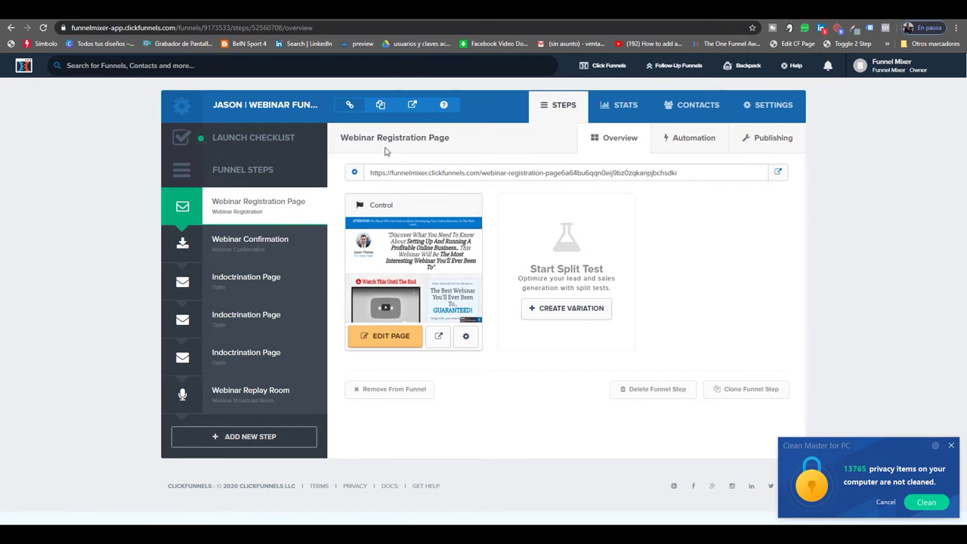
# - Add a new step named "pagina de pago" to the JASON webinar funnel
pyautogui.click(259, 442)
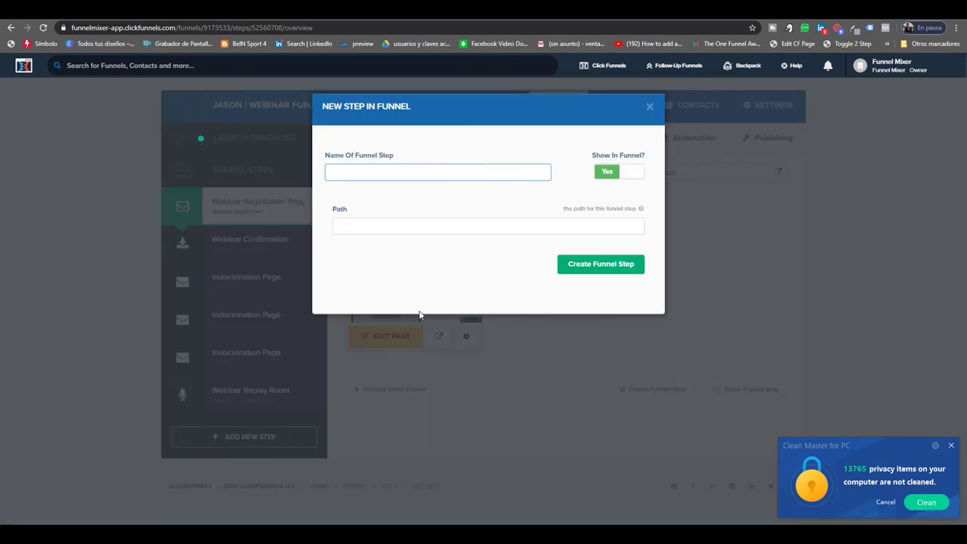
pyautogui.write('pagina de pago')
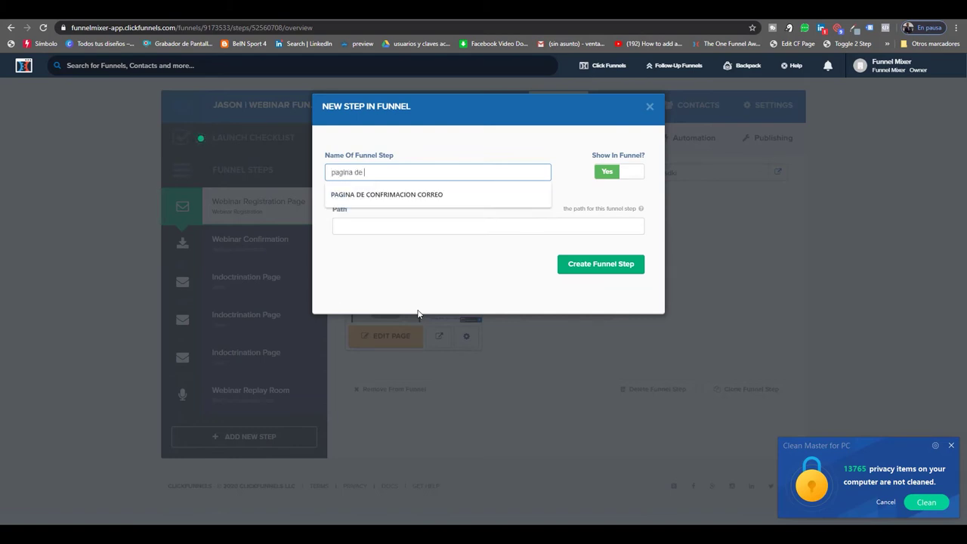
pyautogui.click(614, 269)
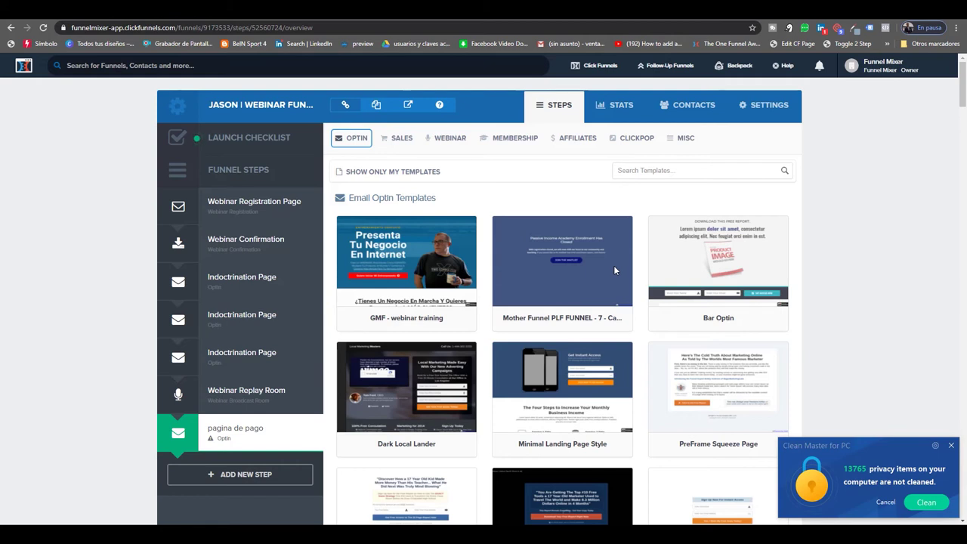
# - Apply the Dark Order Page template from the sales order form templates to the "pagina de pago" step
pyautogui.click(383, 138)
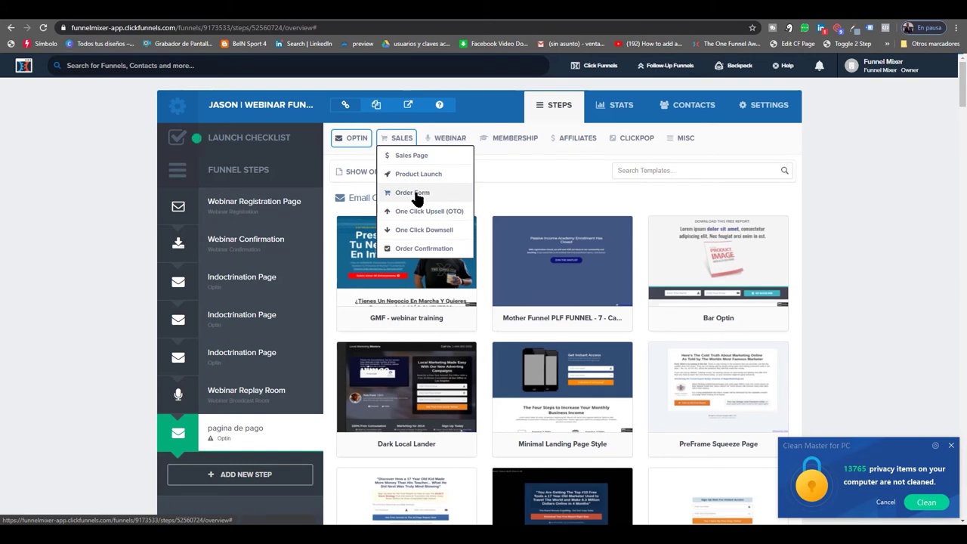
pyautogui.click(414, 193)
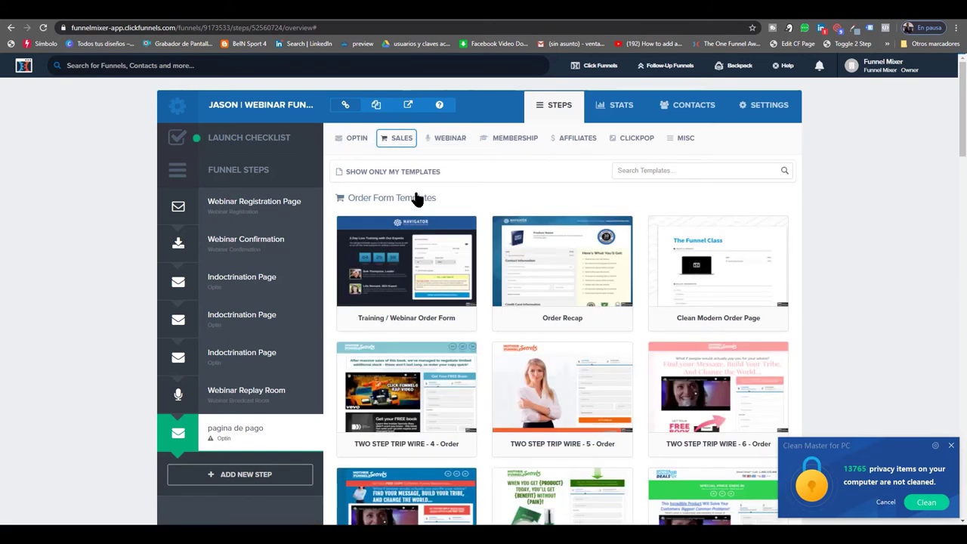
pyautogui.scroll(-5, 477, 385)
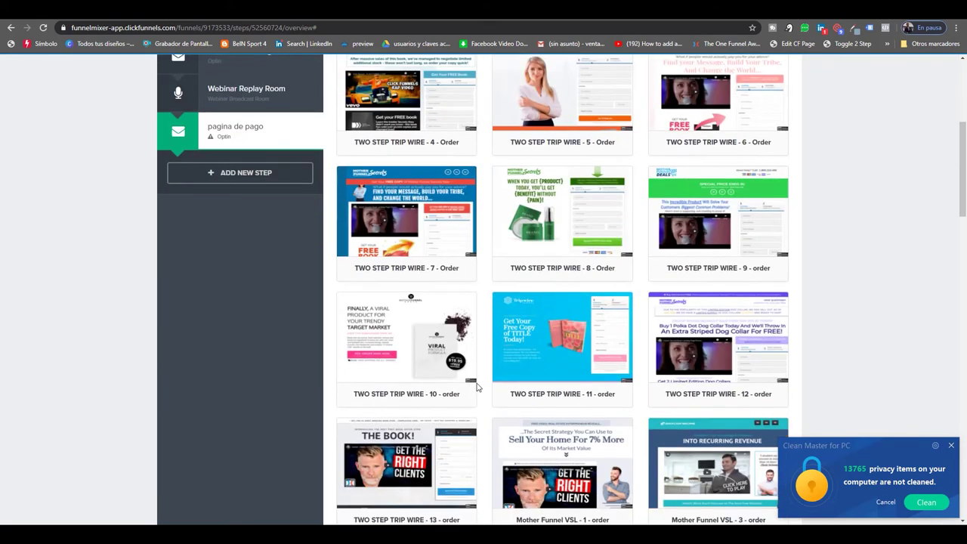
pyautogui.scroll(-8, 476, 387)
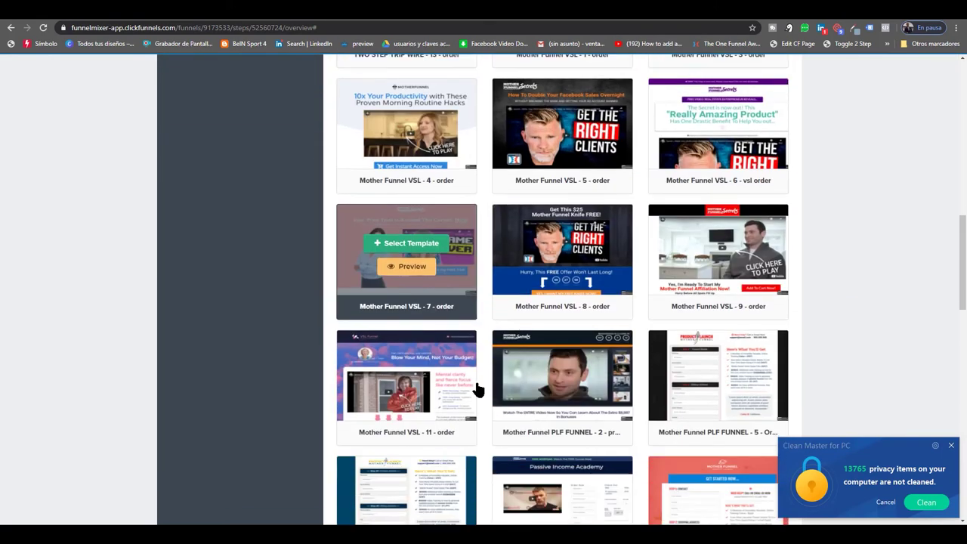
pyautogui.scroll(-8, 477, 388)
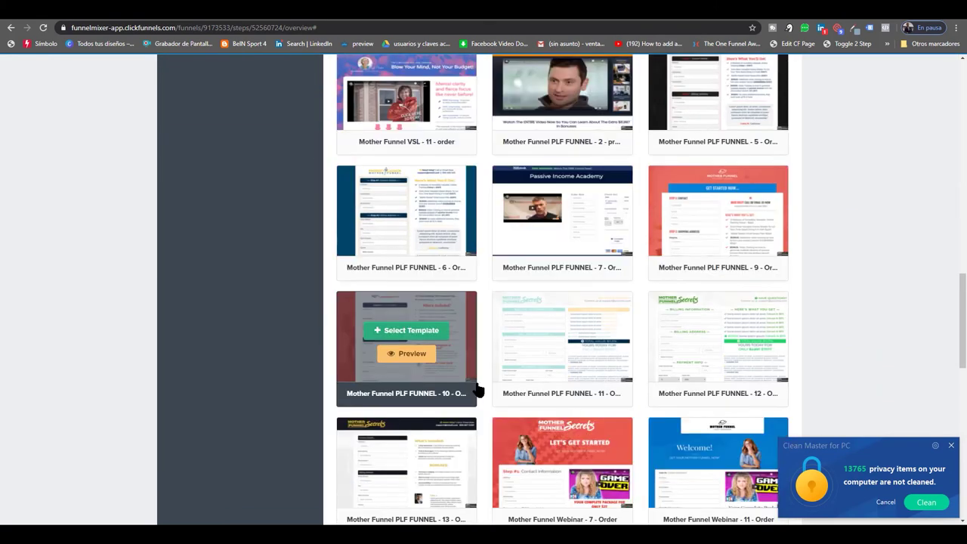
pyautogui.scroll(-3, 476, 388)
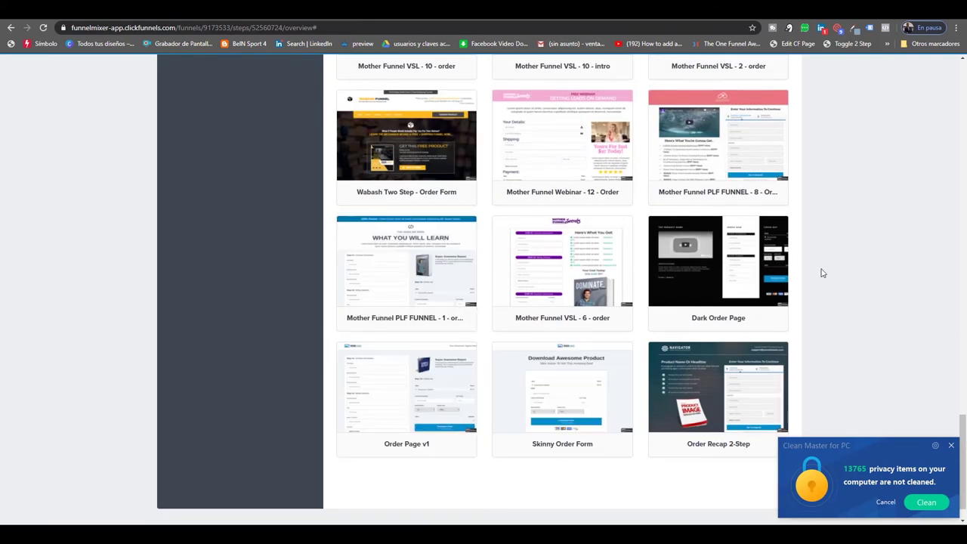
pyautogui.moveTo(678, 256)
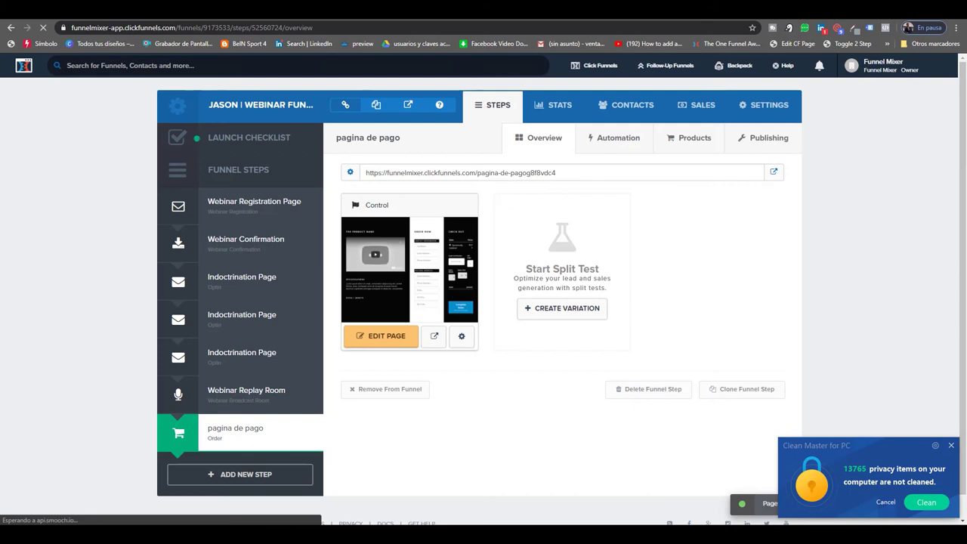
# - Look through the funnel's Webinar Confirmation, Webinar Replay Room and "pagina de pago" steps
pyautogui.click(244, 218)
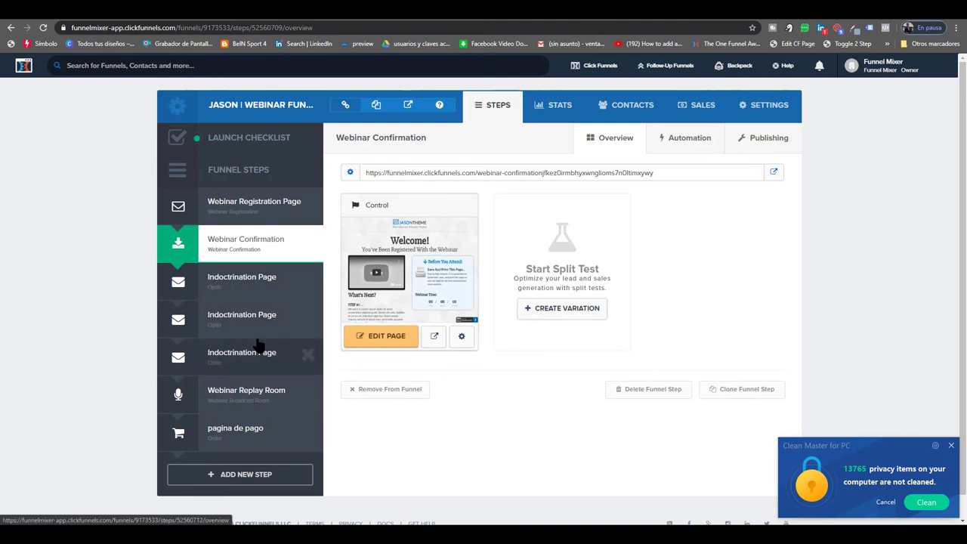
pyautogui.scroll(-1, 258, 345)
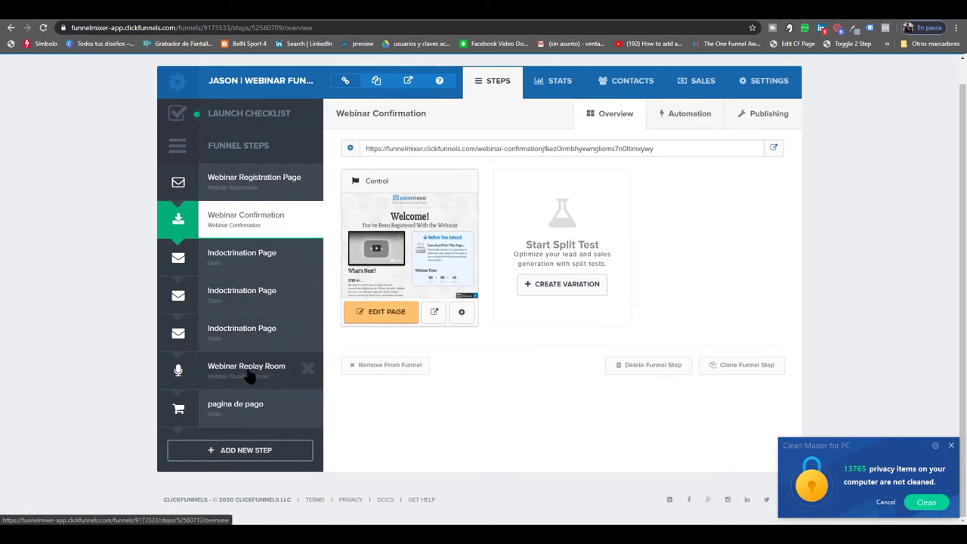
pyautogui.click(249, 375)
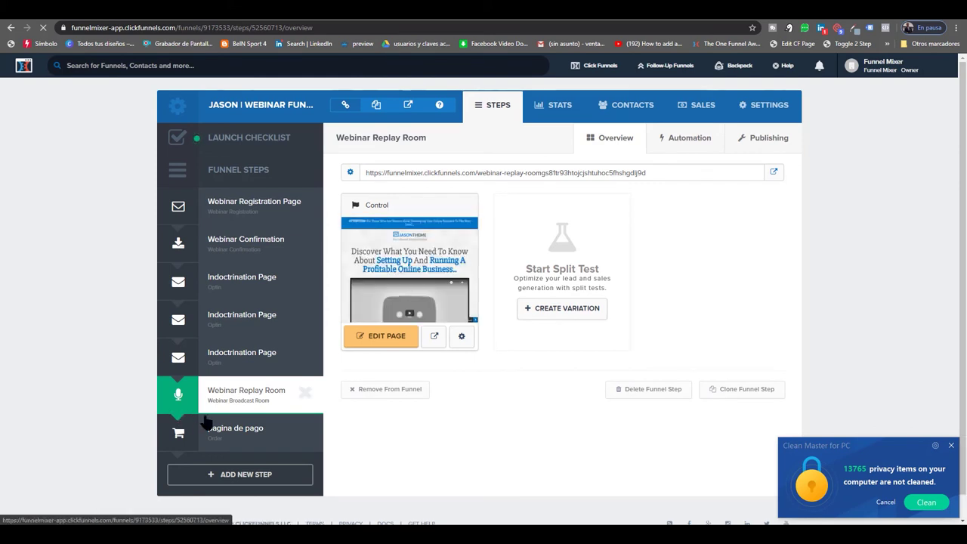
pyautogui.click(256, 437)
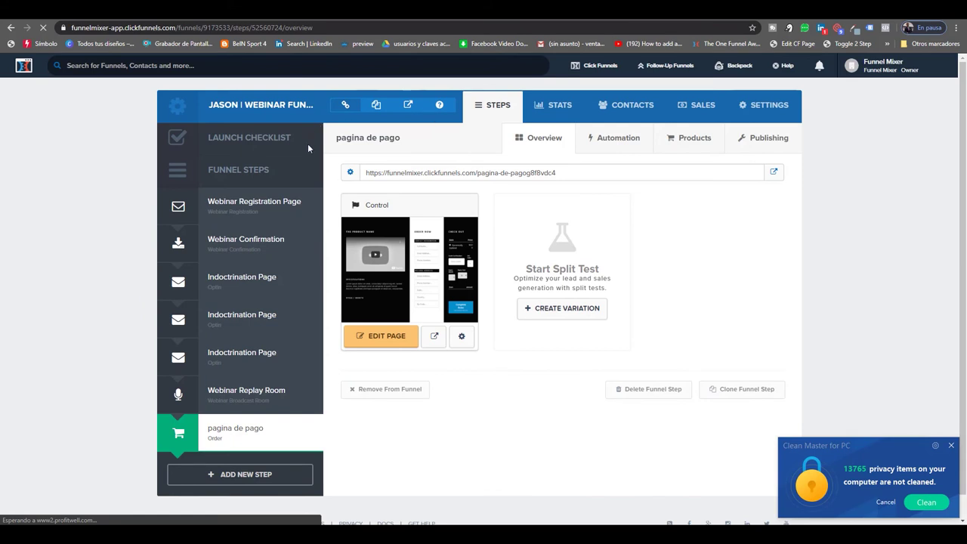
# - Open the funnel's launch checklist and review its template, domain, lead storage, payment and product sections
pyautogui.click(253, 142)
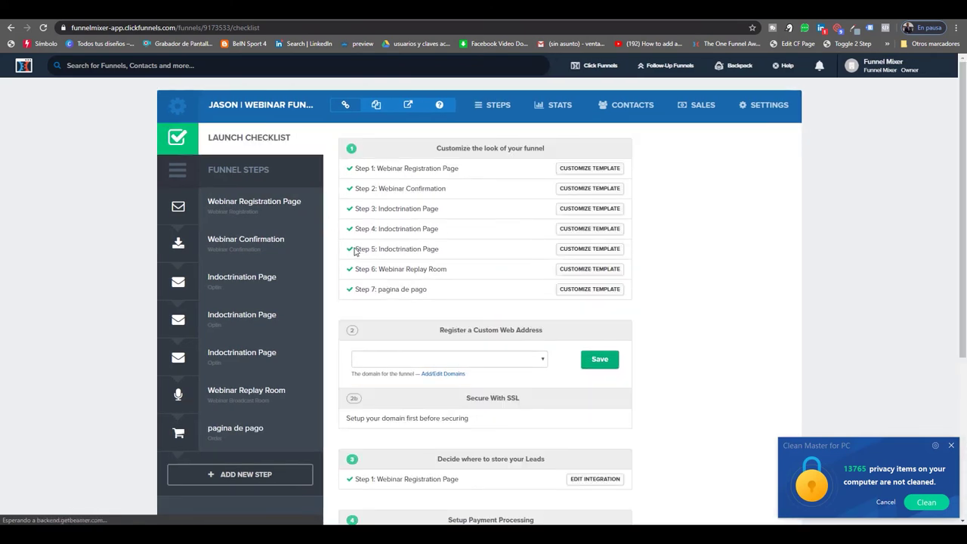
pyautogui.scroll(-4, 493, 253)
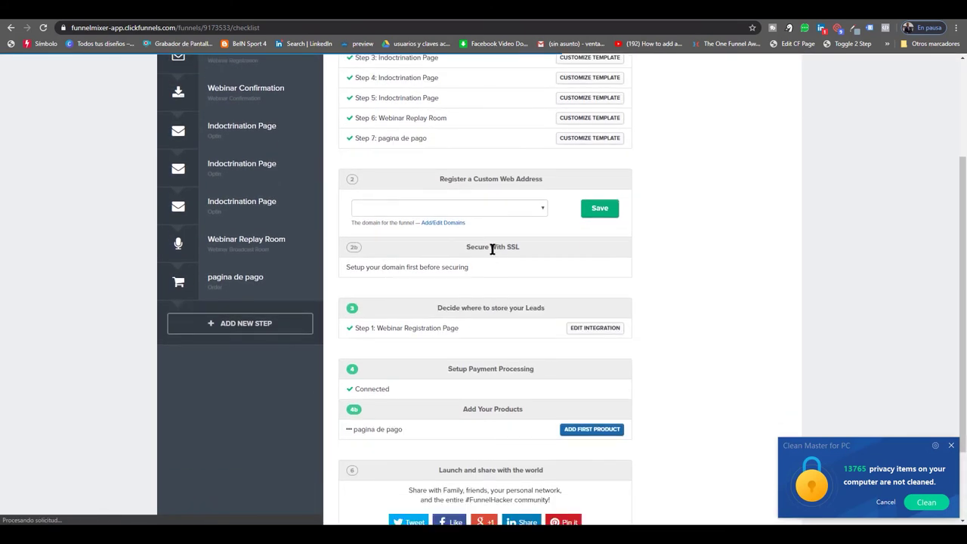
pyautogui.scroll(5, 476, 338)
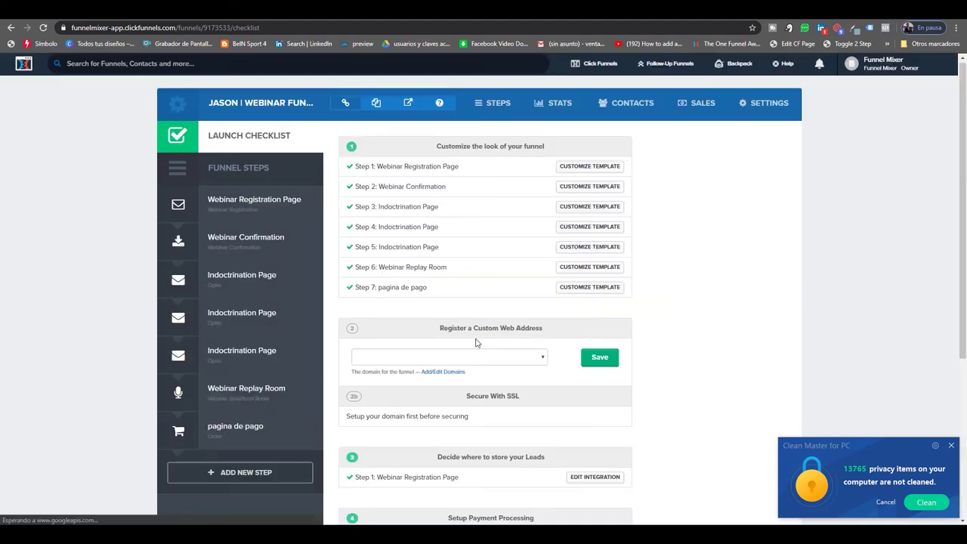
pyautogui.scroll(-2, 456, 247)
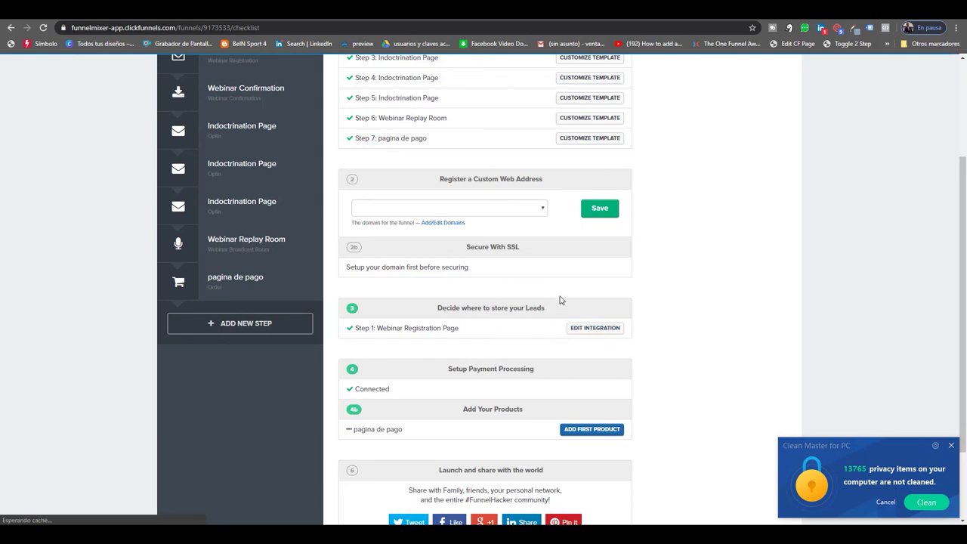
pyautogui.scroll(-2, 461, 371)
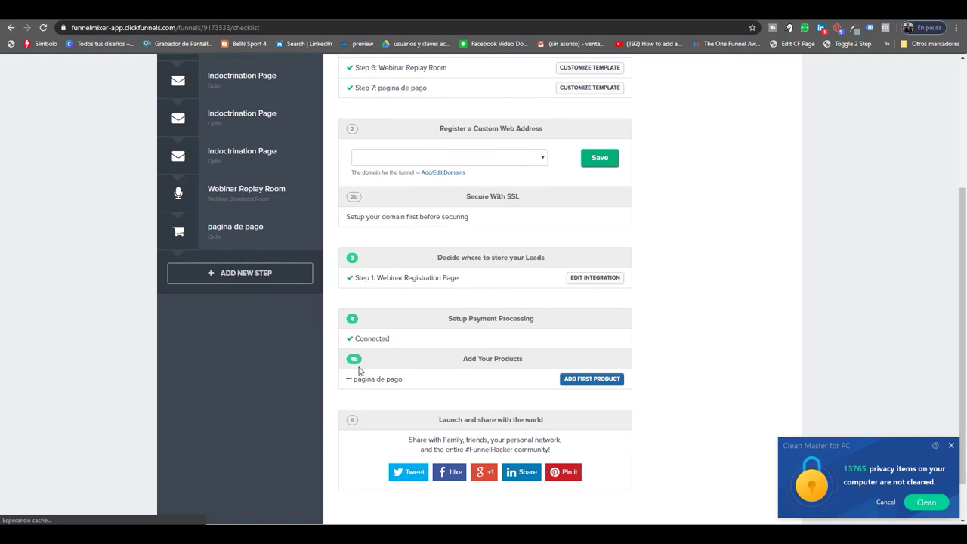
# - Review the launch checklist from template customization to the launch and share section, and open the Webinar Registration Page step
pyautogui.scroll(2, 359, 370)
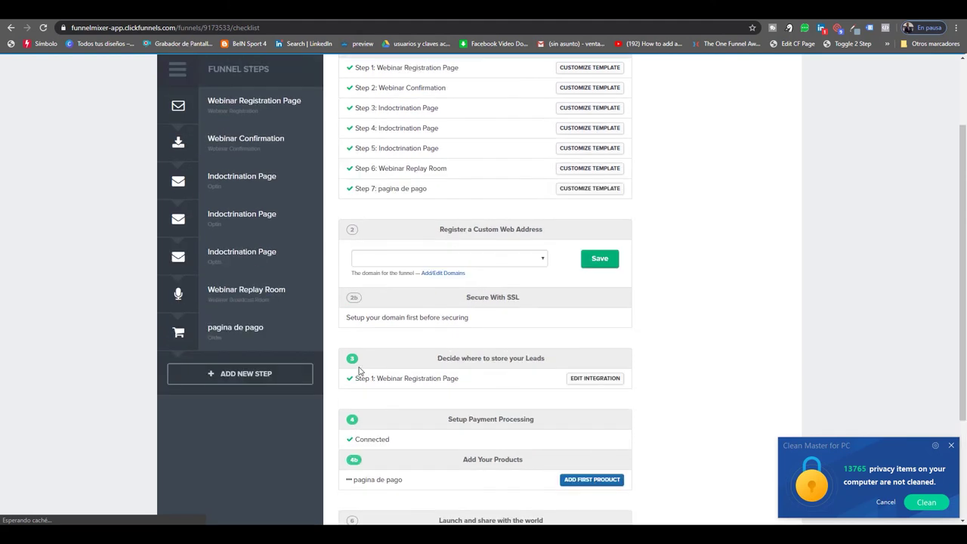
pyautogui.scroll(-1, 359, 371)
pyautogui.scroll(-1, 359, 371)
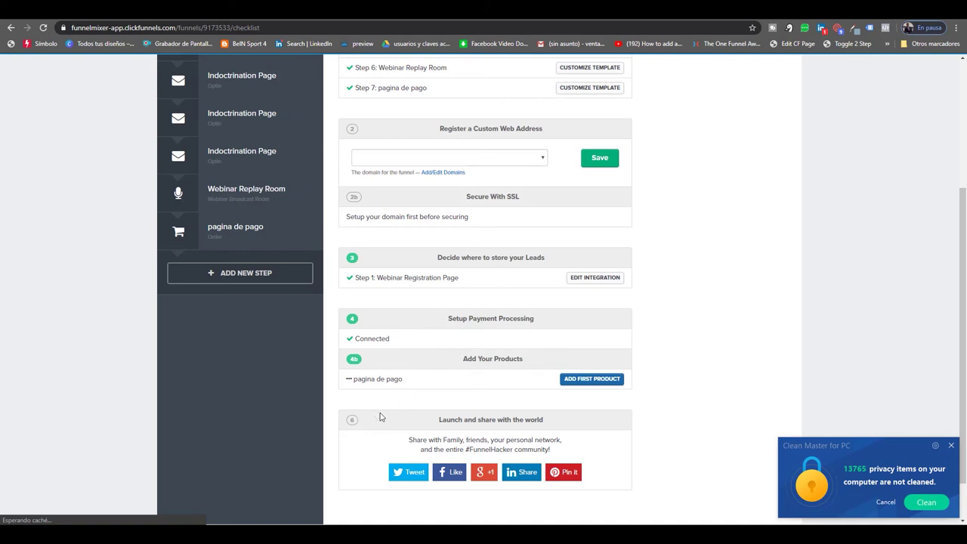
pyautogui.scroll(-1, 376, 417)
pyautogui.scroll(4, 376, 418)
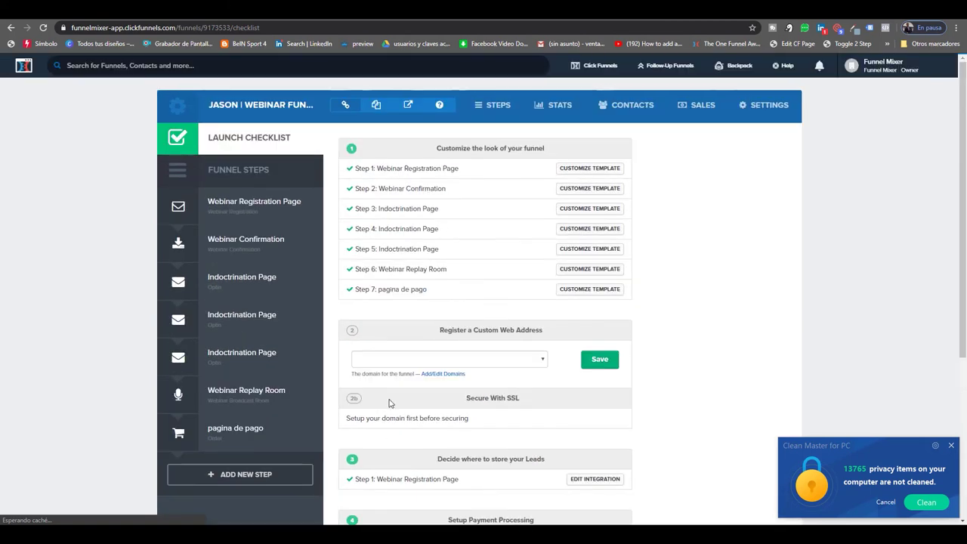
pyautogui.scroll(-3, 423, 424)
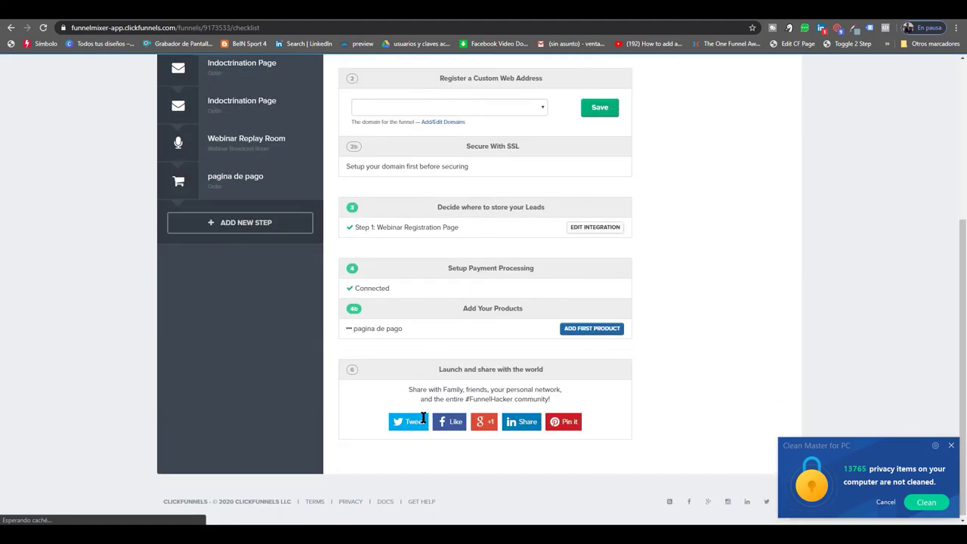
pyautogui.scroll(3, 425, 423)
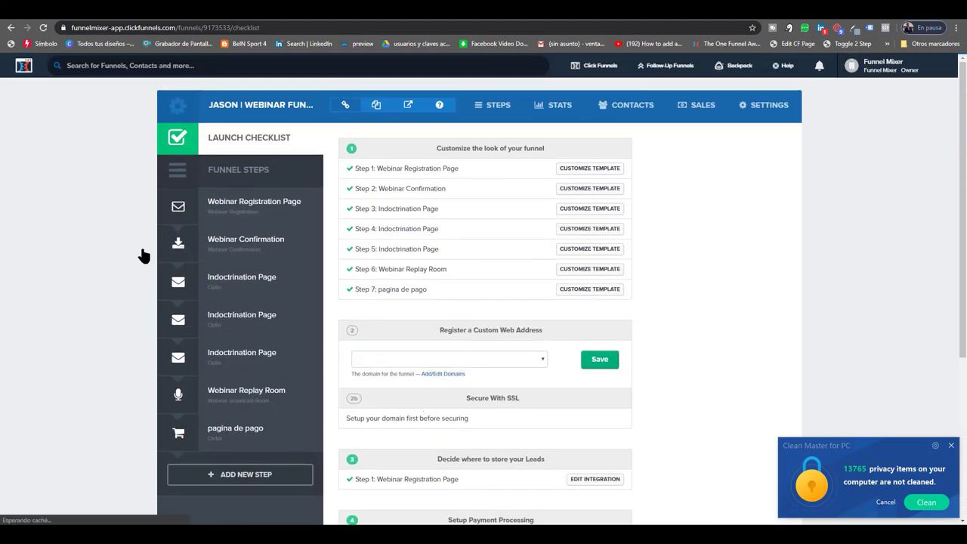
pyautogui.click(237, 210)
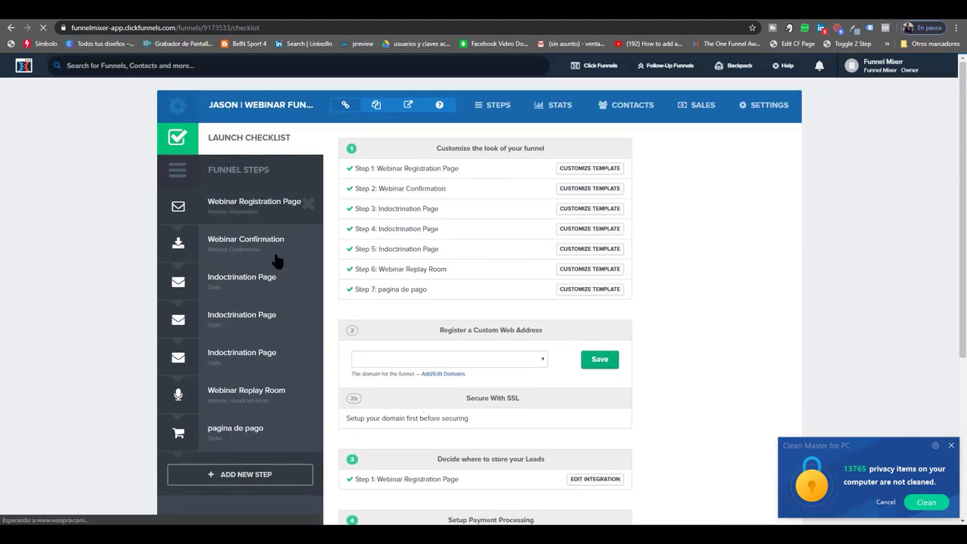